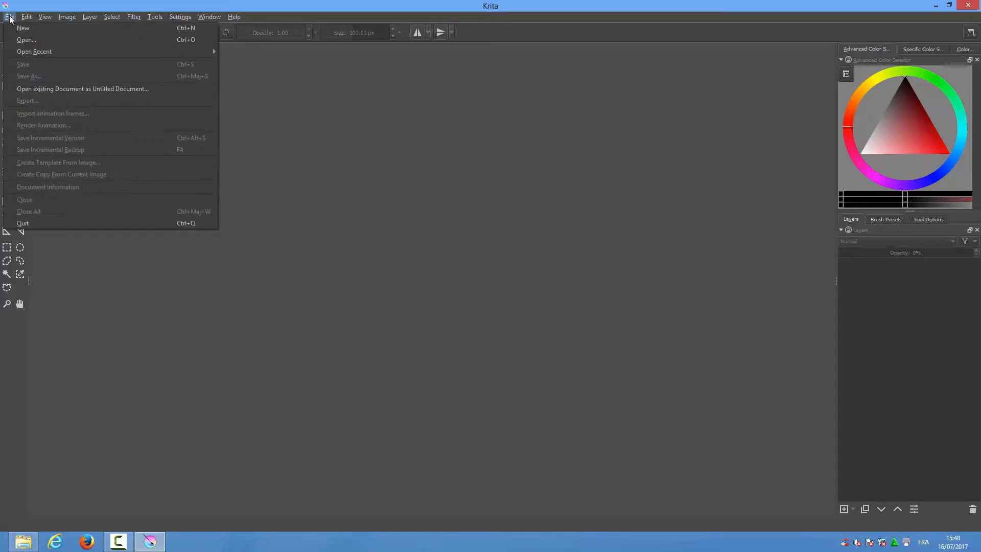
Step: Open the image file 08 from the "other docs" folder
click(19, 39)
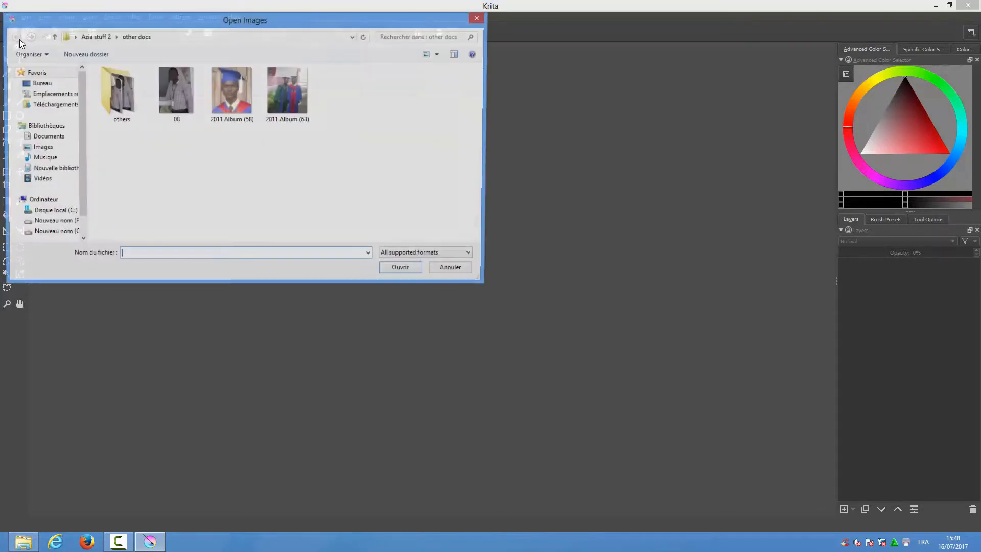
click(177, 92)
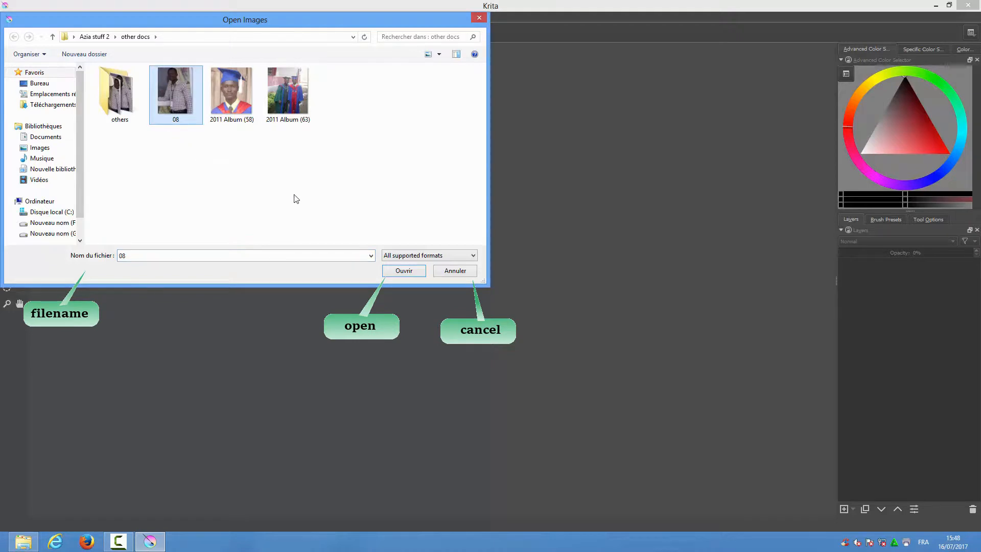
click(393, 273)
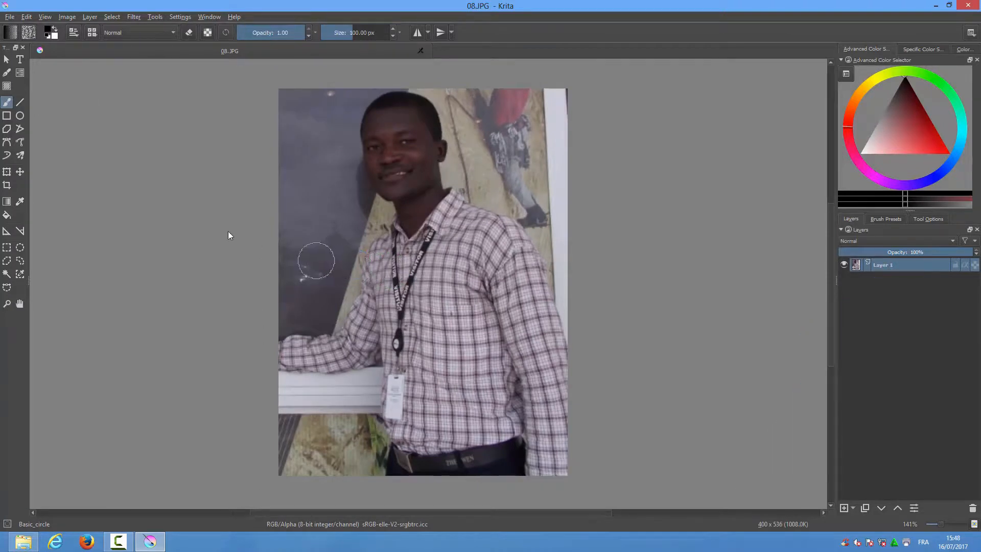
Step: Free-transform the photo, narrowing it slightly from its right edge and shortening it from its upper edge
click(6, 172)
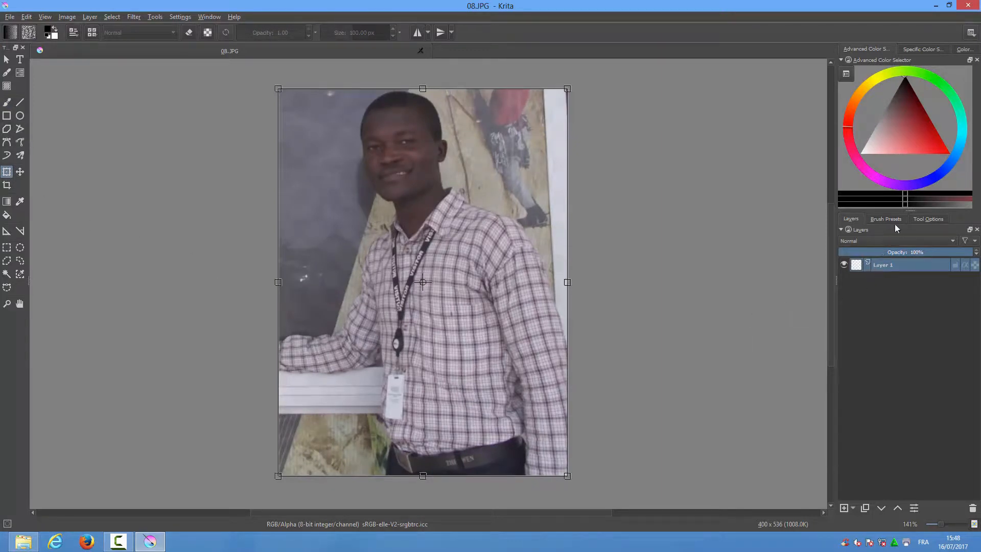
click(927, 219)
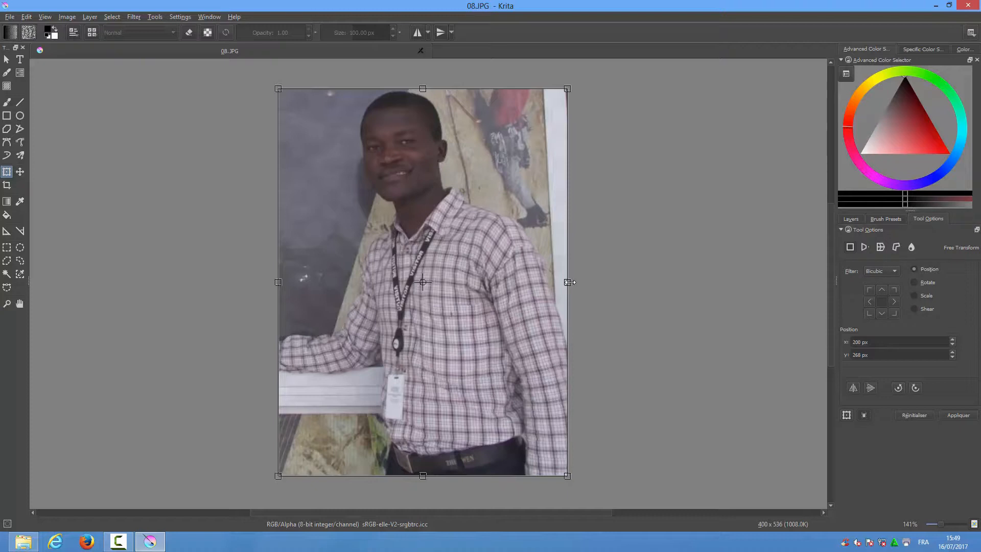
drag(566, 283, 549, 312)
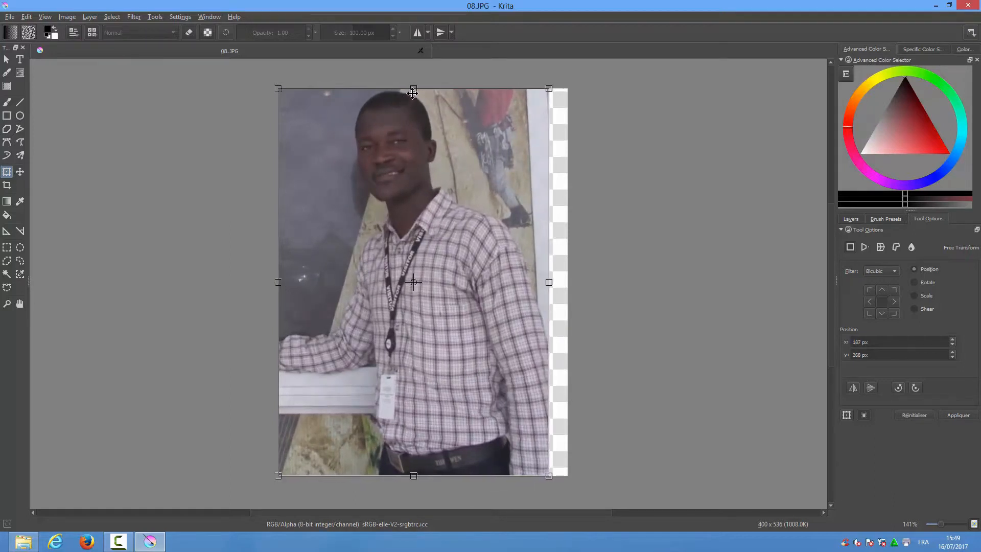
drag(414, 90, 429, 141)
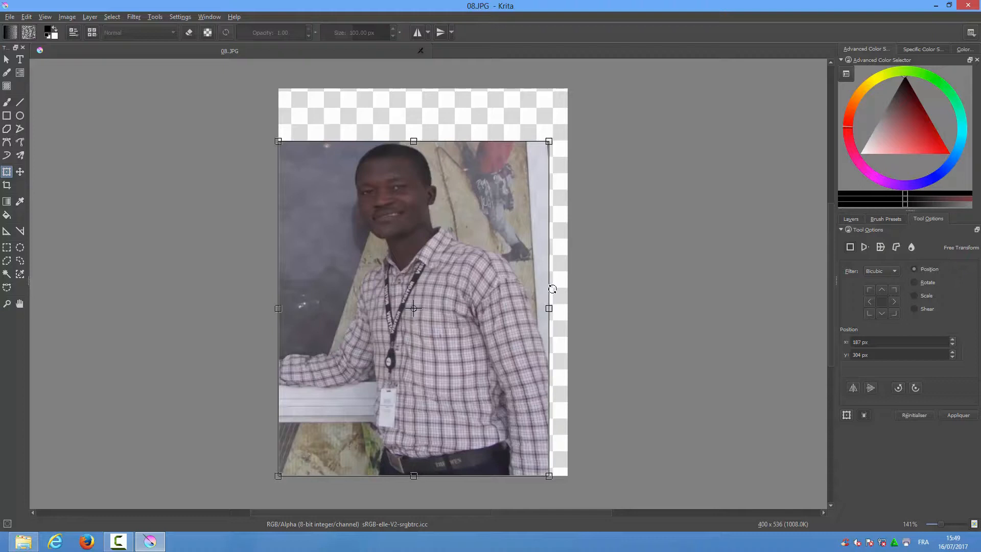
Step: Skew and shorten the photo into a slanted parallelogram, move its centre to about X 200 px, Y 279 px, and leave the transform
drag(553, 287, 461, 235)
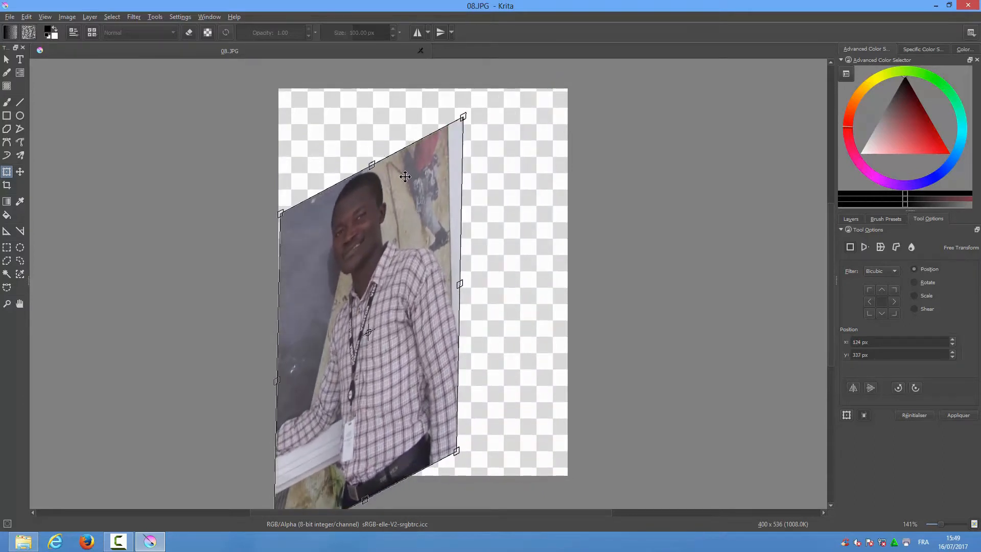
drag(371, 163, 372, 246)
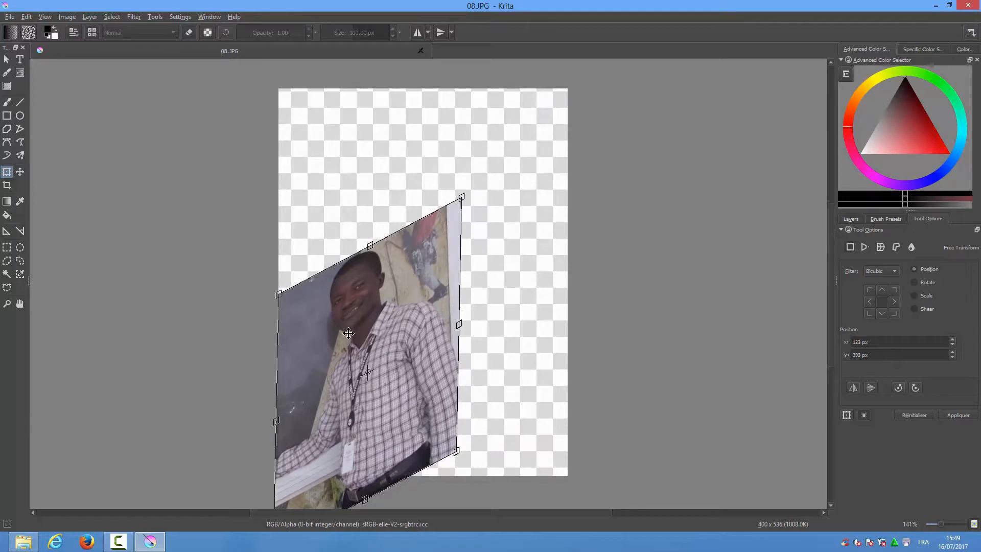
drag(418, 287, 405, 246)
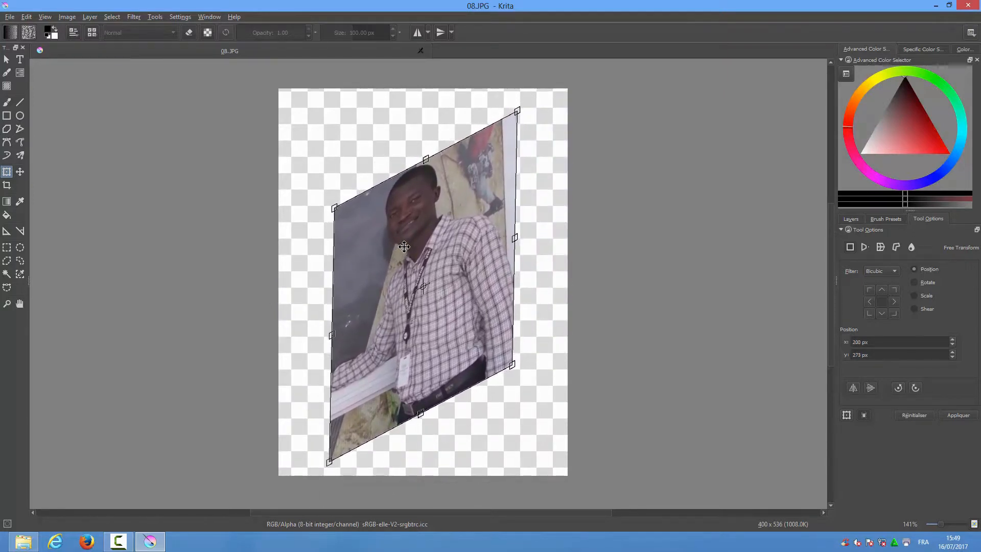
click(6, 62)
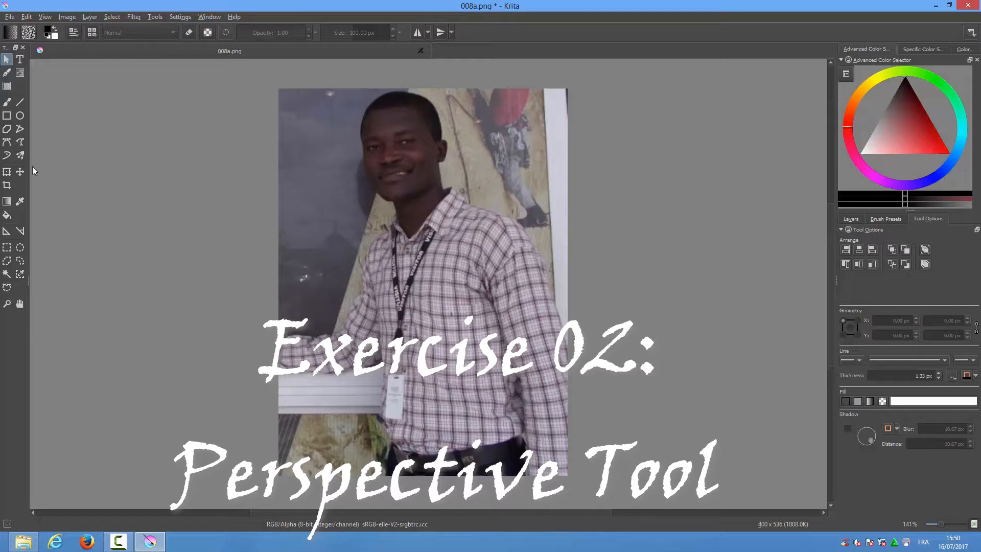
Step: Transform the photo in Perspective mode, pulling each of its four corners inward from the canvas corners
click(7, 172)
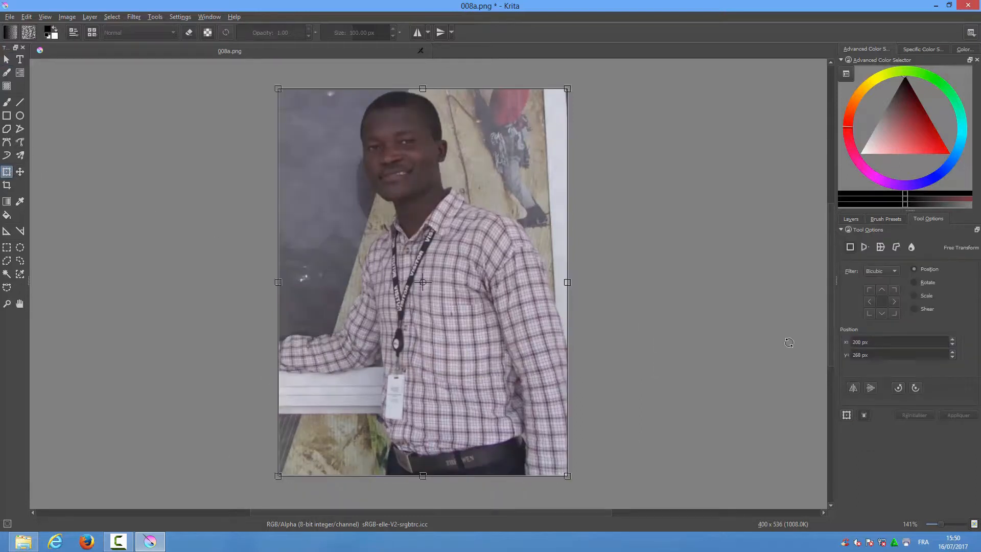
click(864, 247)
drag(568, 92, 493, 162)
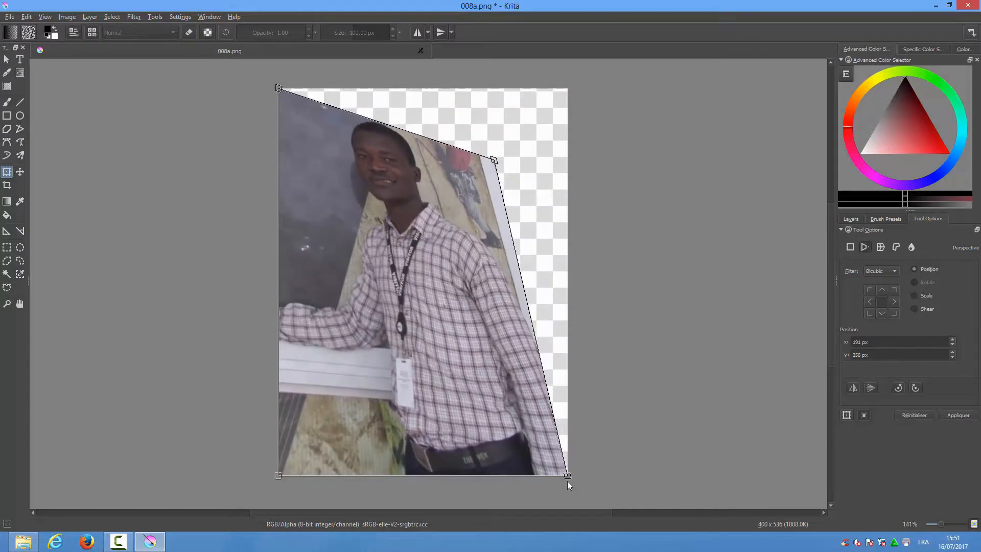
drag(567, 475, 523, 415)
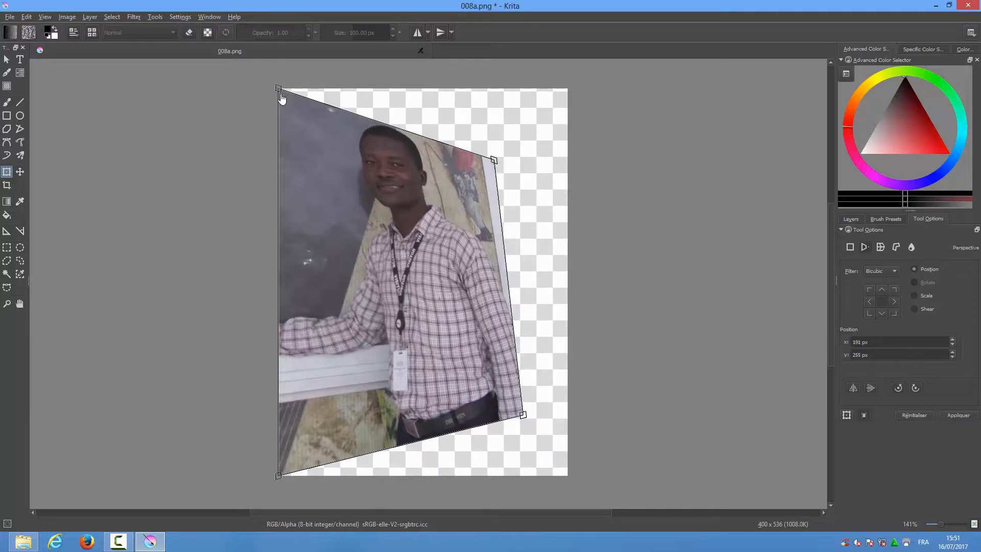
drag(281, 96, 304, 137)
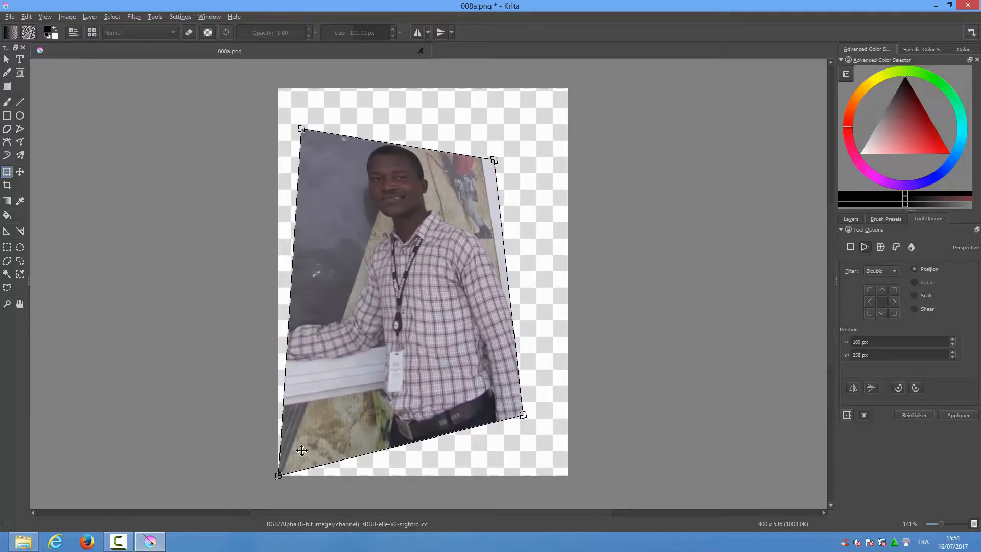
drag(279, 475, 305, 404)
Step: Pull the photo's two right corners further inward, adjust the perspective with the red vanishing point, and leave the transform
drag(493, 163, 474, 228)
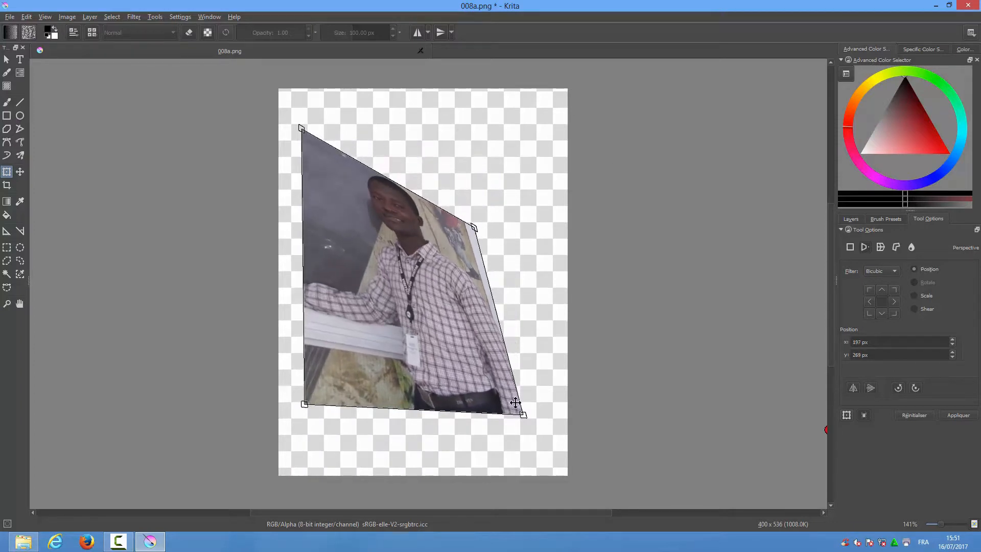
drag(523, 418, 476, 365)
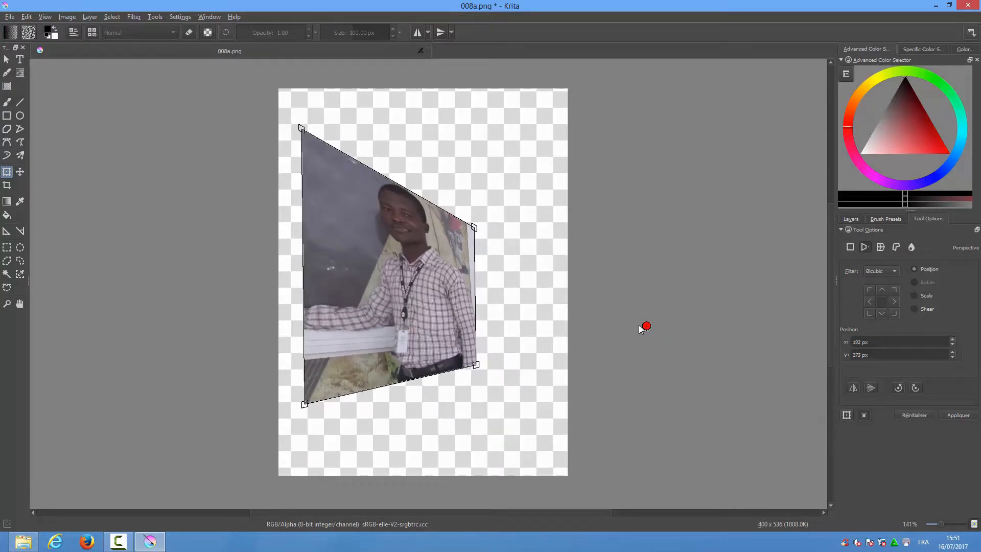
drag(646, 329, 726, 328)
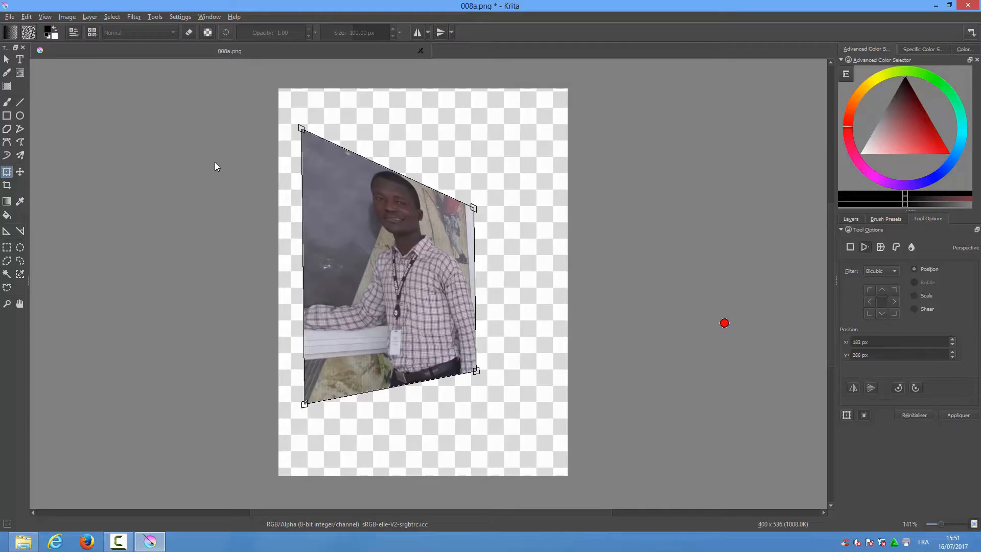
click(5, 61)
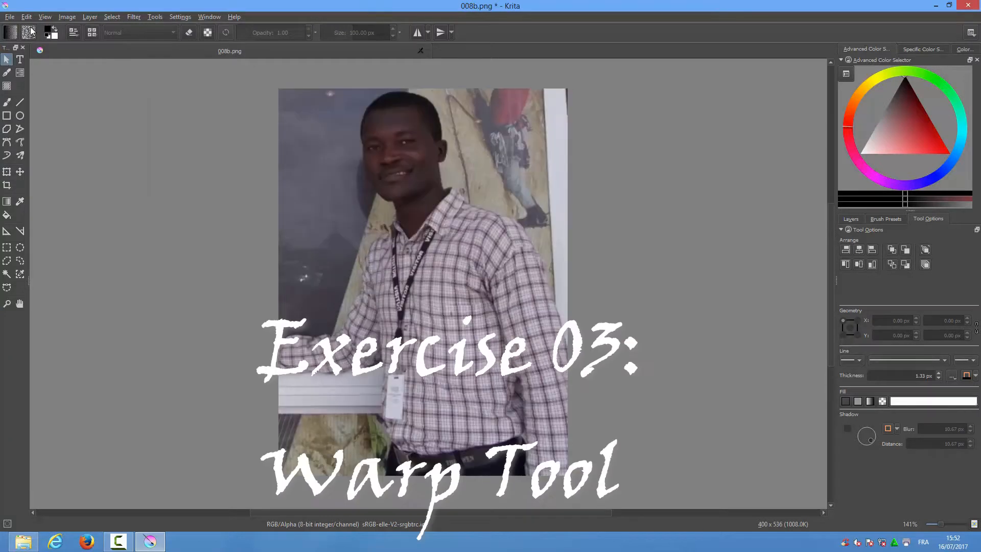
Step: Warp the photo with anchor points subdivided by 3, pulling the midpoint anchors of all four edges inward
click(6, 173)
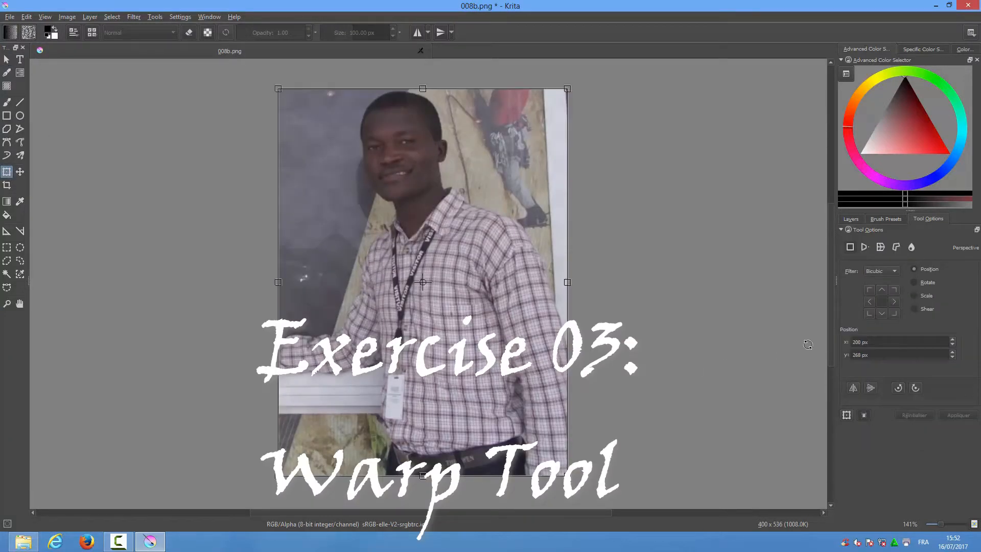
click(881, 248)
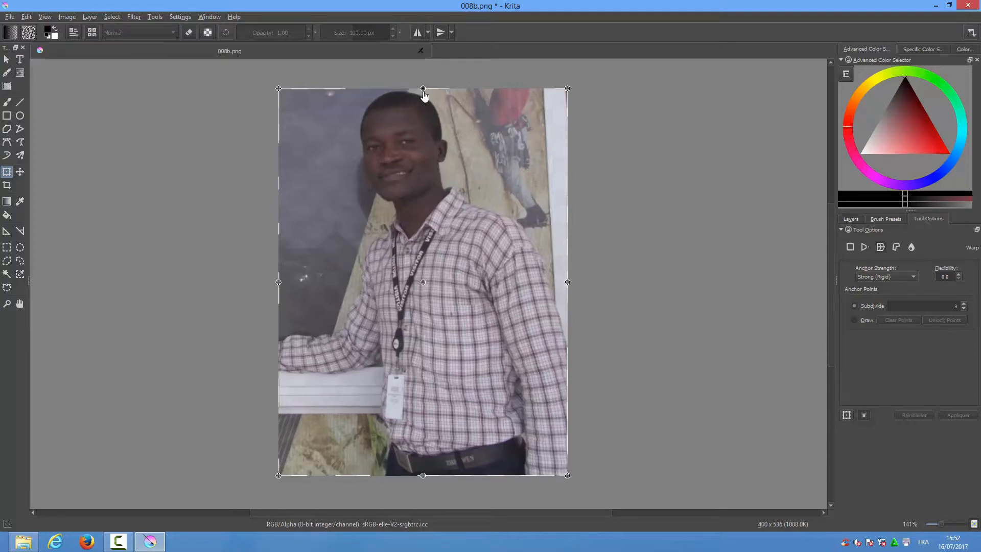
drag(423, 91, 420, 164)
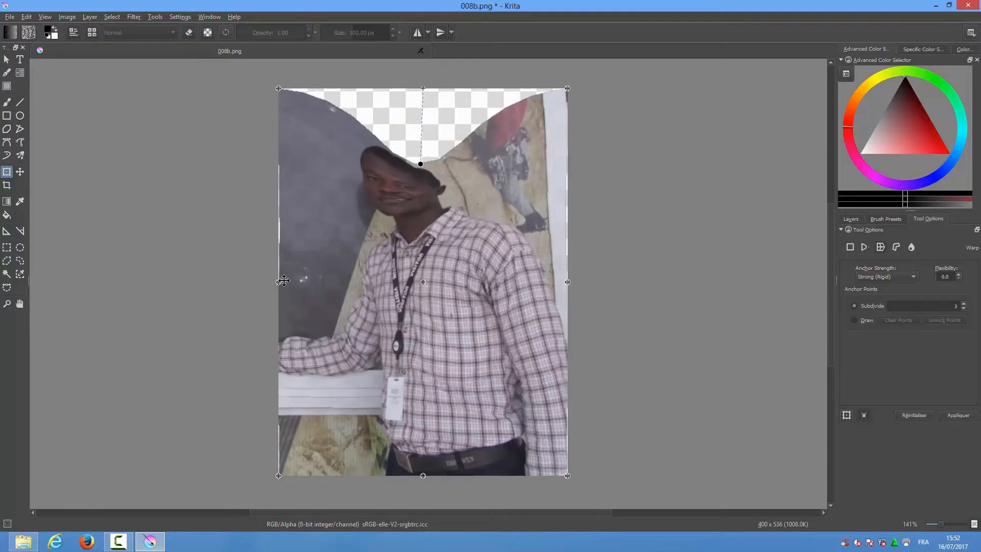
drag(279, 281, 342, 286)
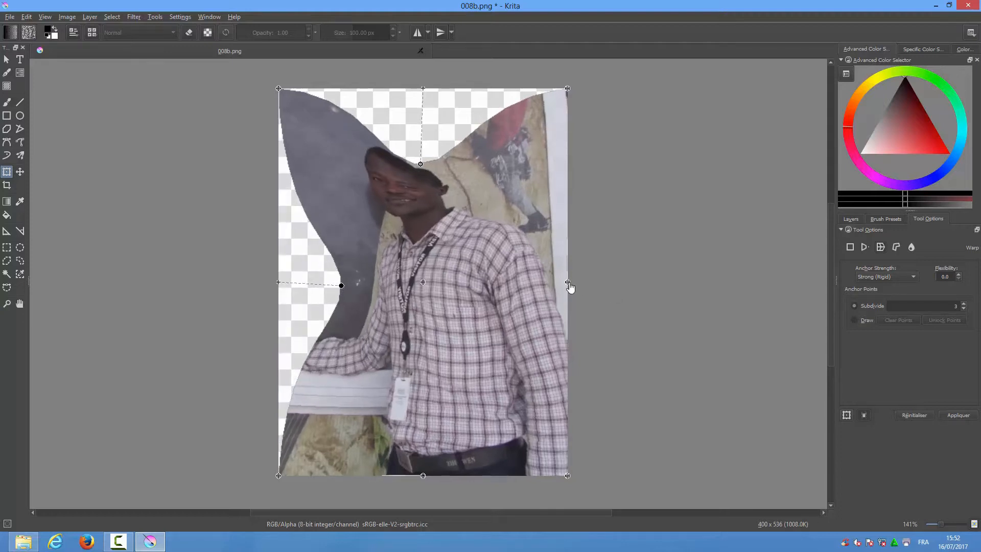
drag(566, 283, 495, 284)
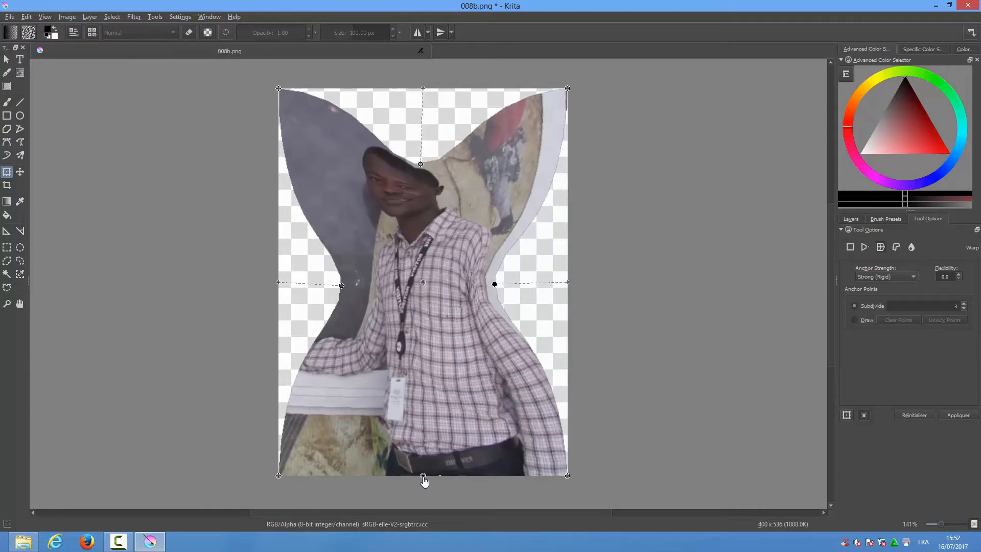
drag(423, 476, 424, 386)
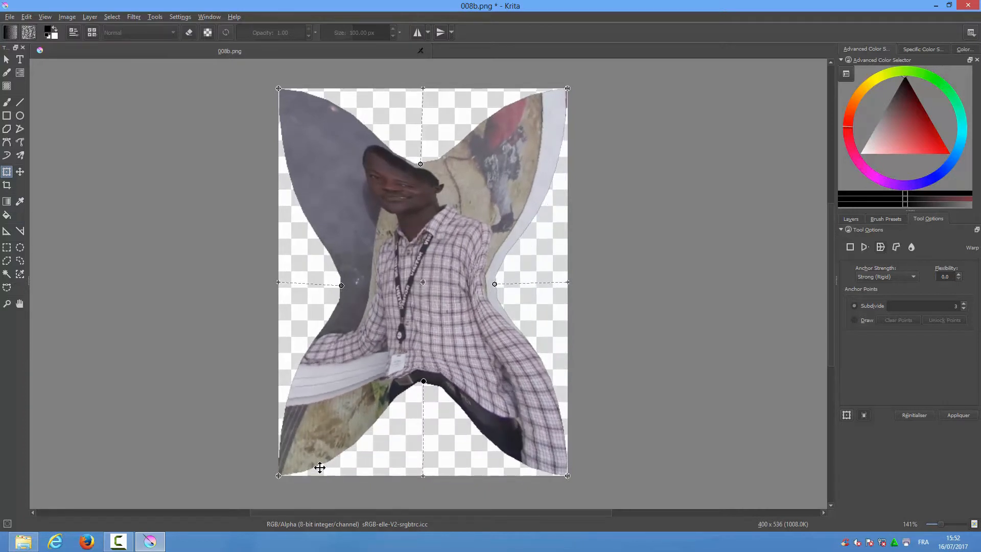
Step: Pull the warp's two lower corner anchors inward, shift the centre anchor slightly left, and leave the transform
drag(279, 476, 326, 401)
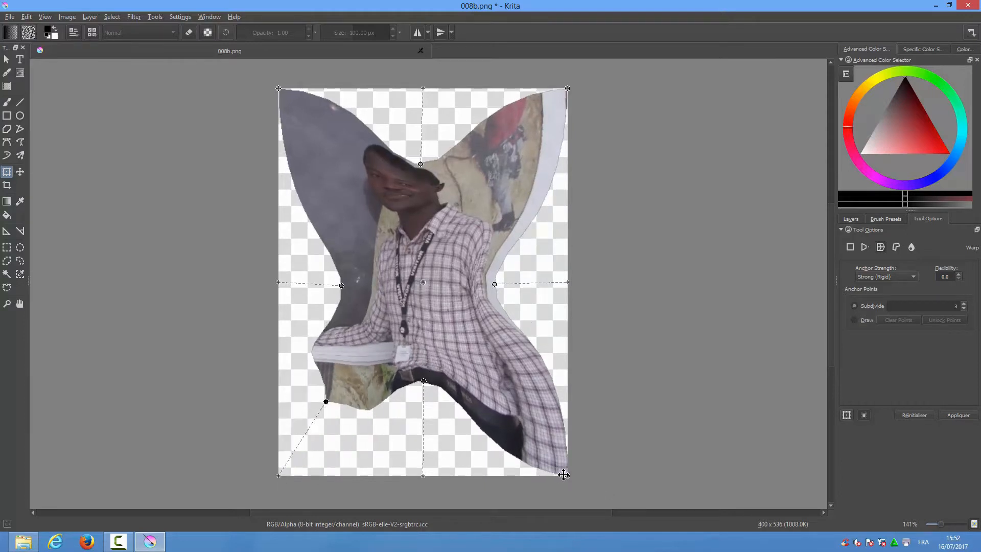
drag(566, 473, 523, 408)
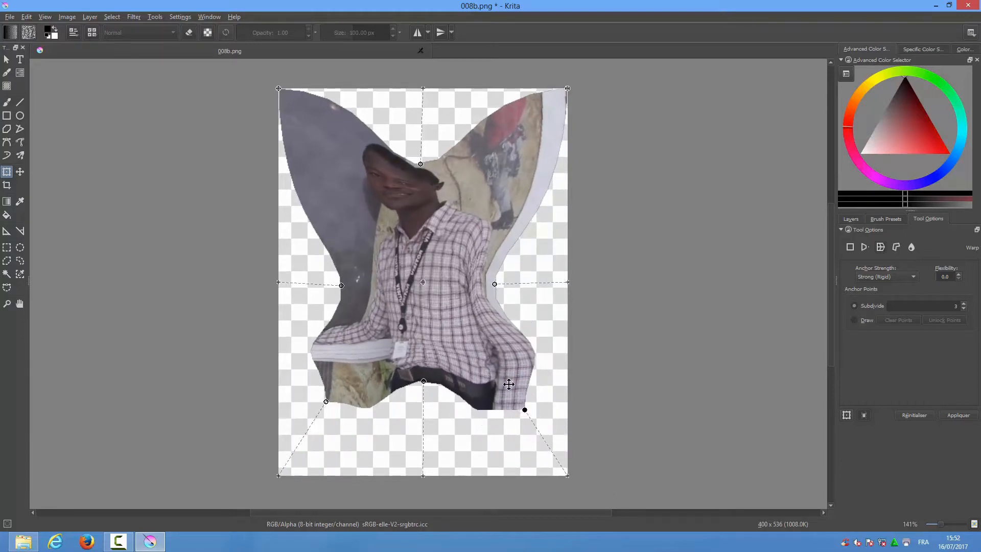
drag(423, 283, 391, 291)
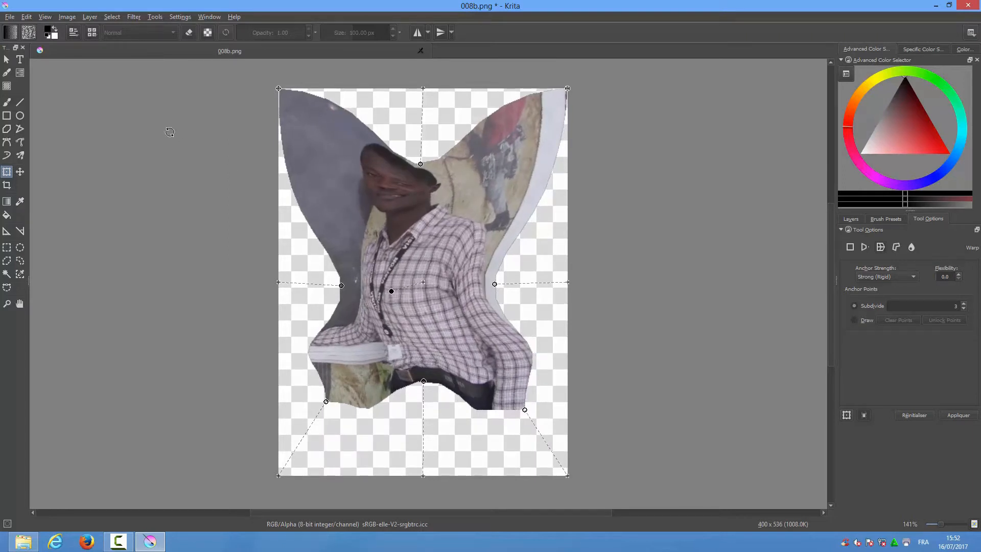
click(6, 60)
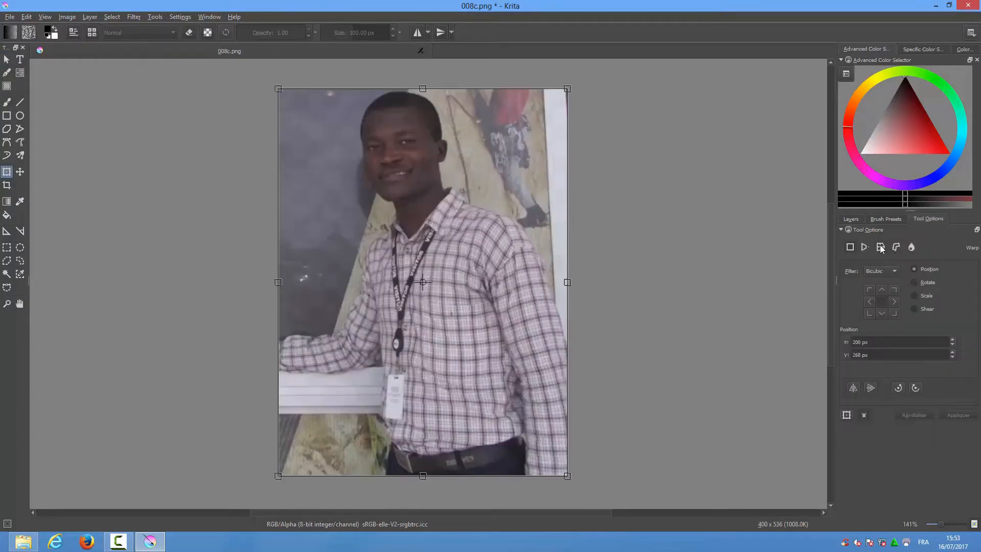
Step: Switch to Warp with drawn anchor points, place them on the forehead, left background, right shoulder and lower shirt, and lock them
click(881, 247)
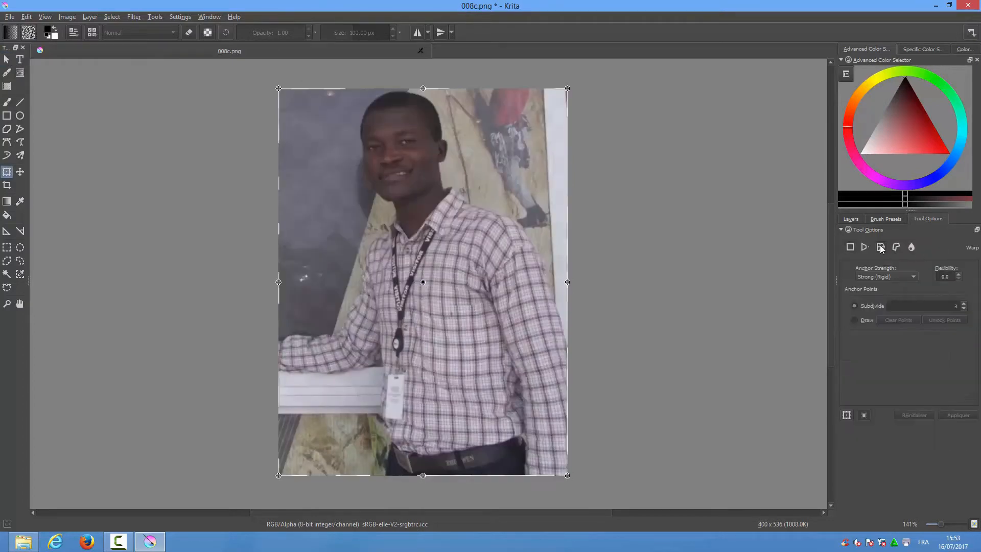
click(855, 321)
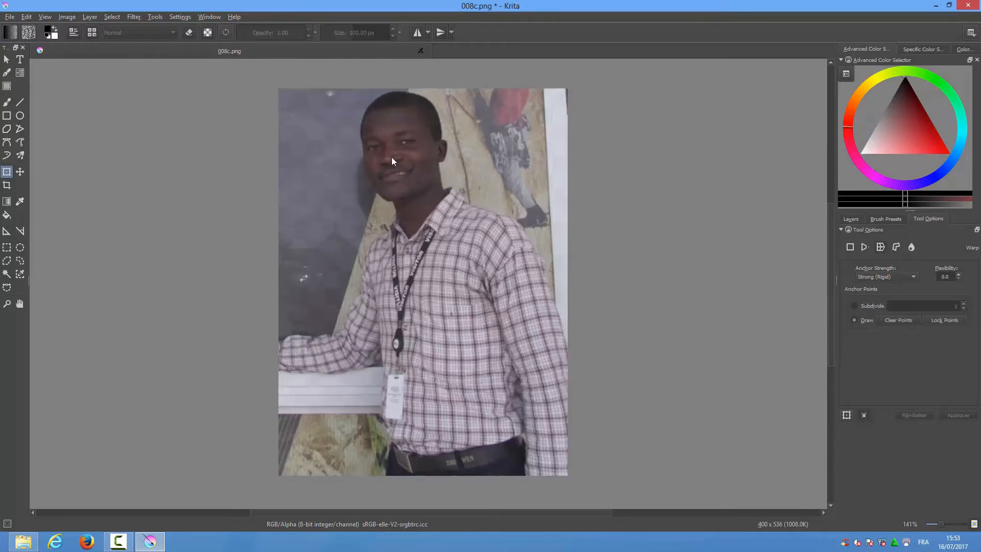
click(332, 267)
click(937, 320)
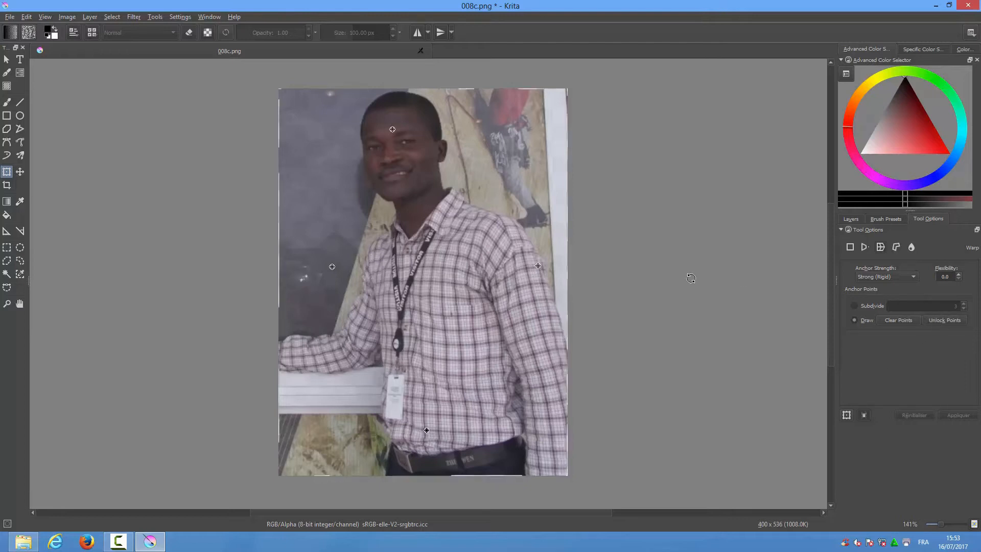
Step: Warp the photo by pulling the forehead, left background, right shoulder and lower shirt anchors inward, and leave the transform
drag(389, 132, 390, 175)
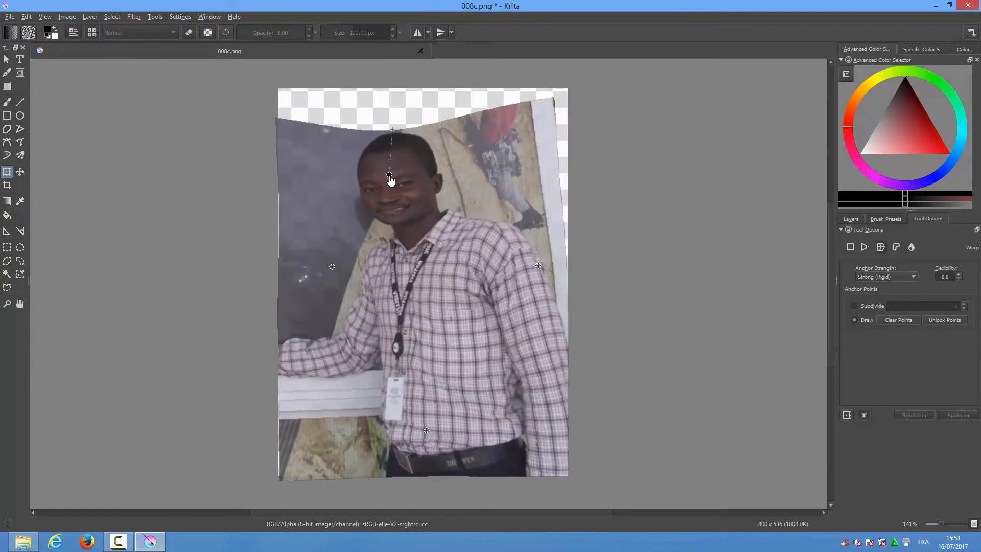
drag(332, 267, 383, 254)
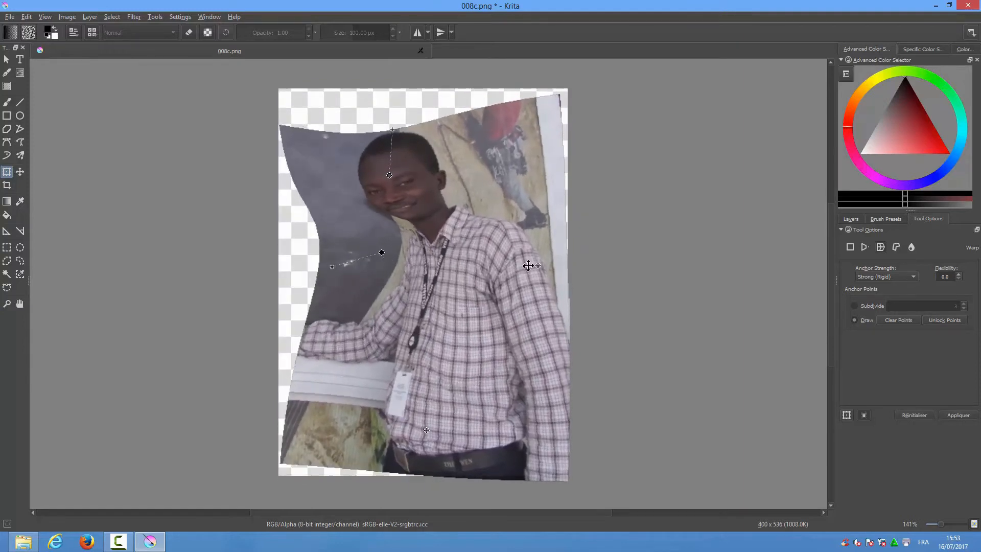
drag(539, 266, 473, 277)
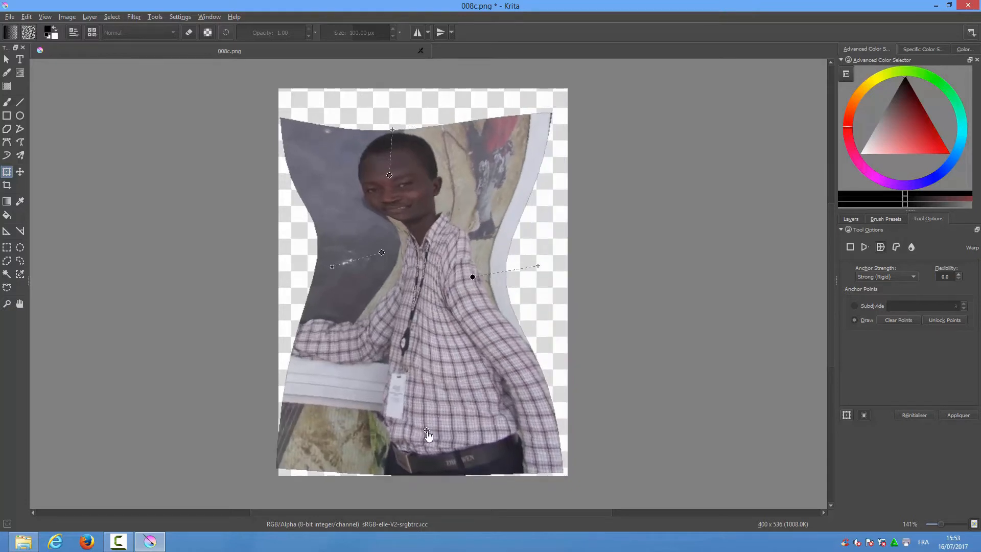
drag(427, 431, 437, 351)
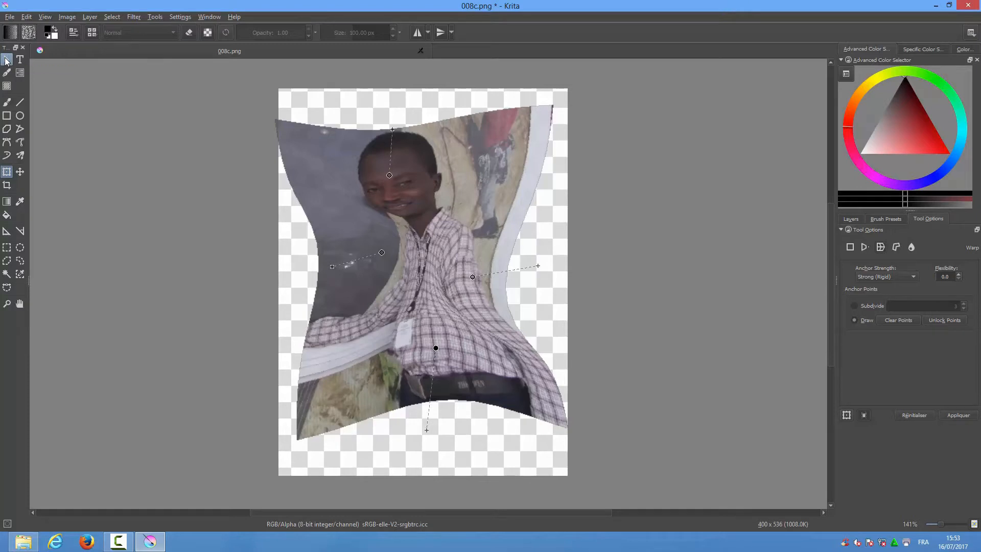
click(6, 60)
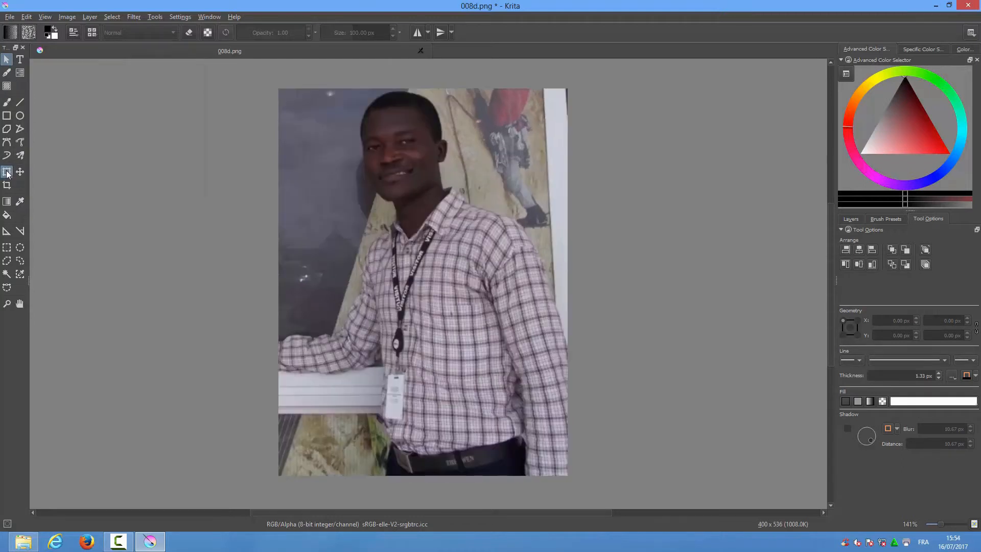
Step: Outline the head with a closed Cage transform, move the caged head down onto the shirt's right shoulder, and leave the transform
click(7, 172)
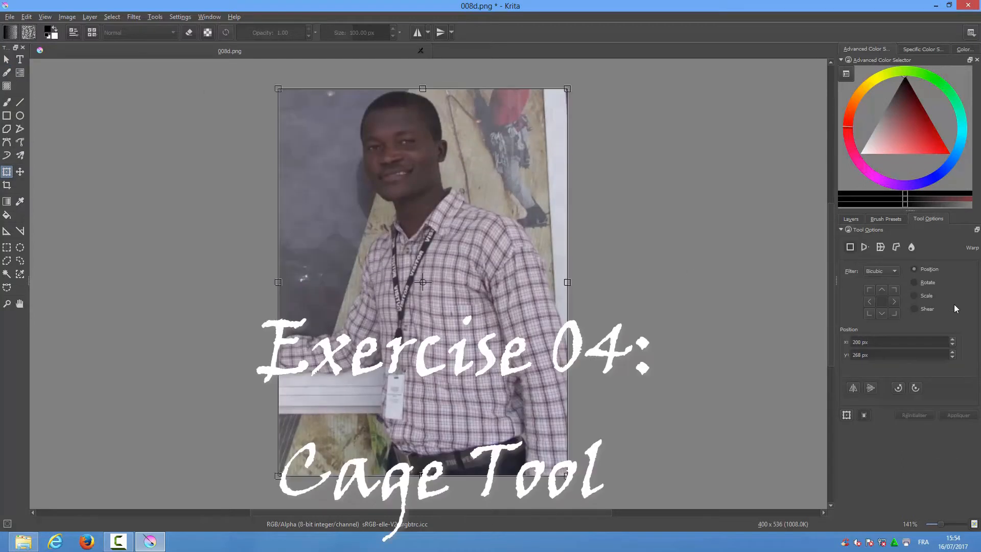
click(896, 248)
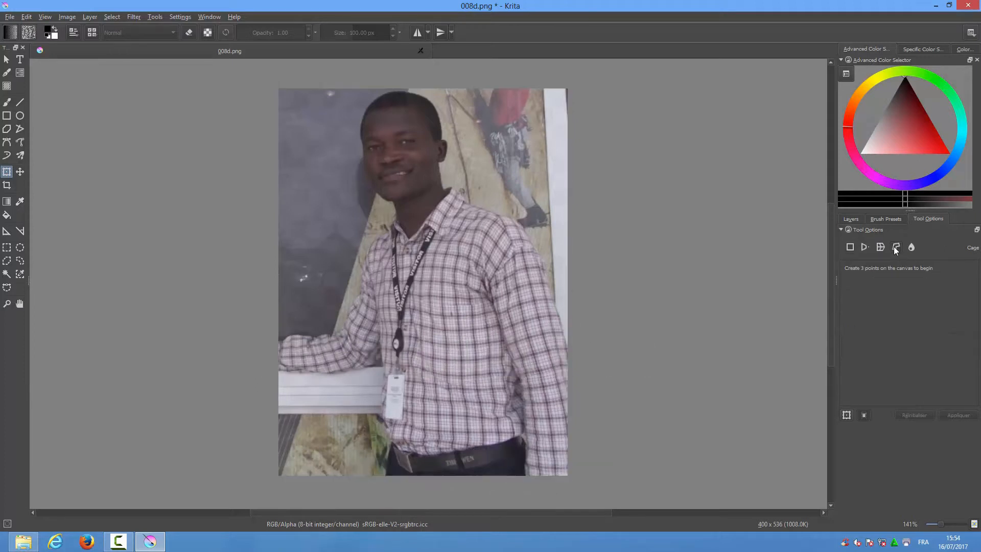
click(438, 92)
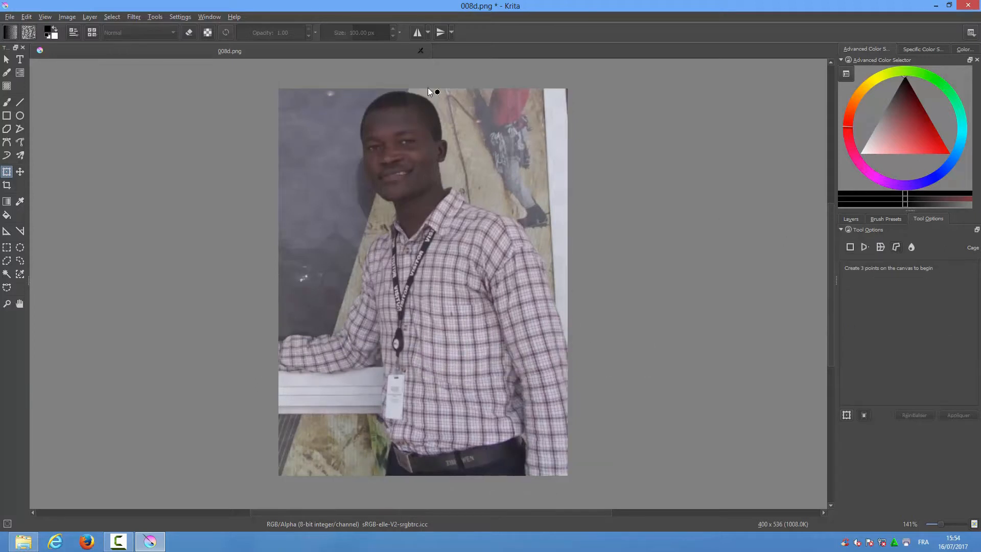
click(356, 98)
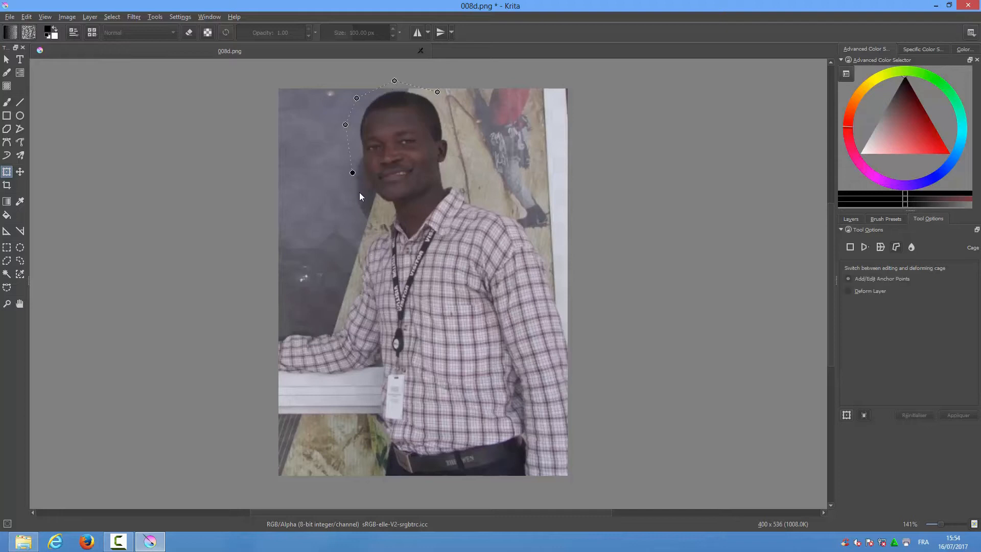
click(393, 211)
click(437, 93)
drag(401, 165, 490, 271)
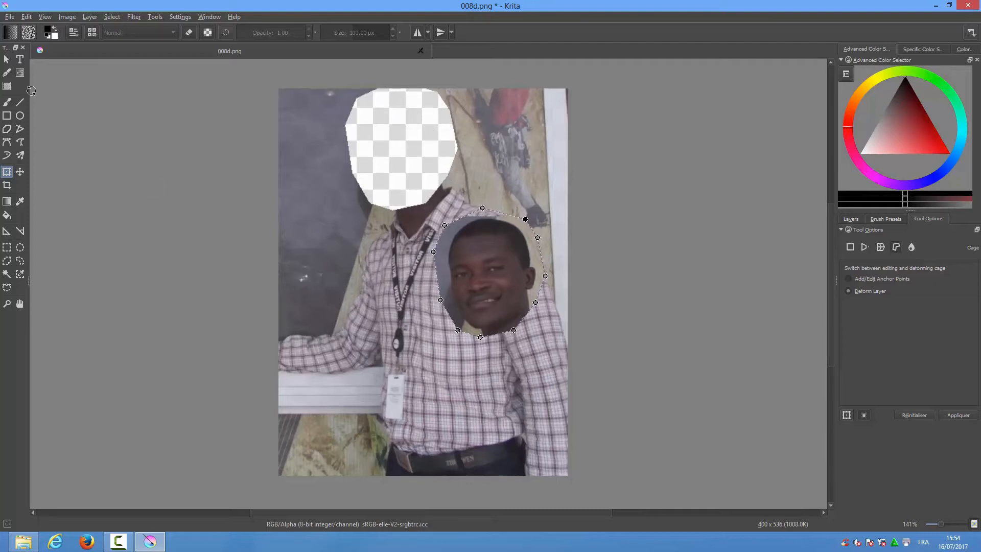
click(6, 60)
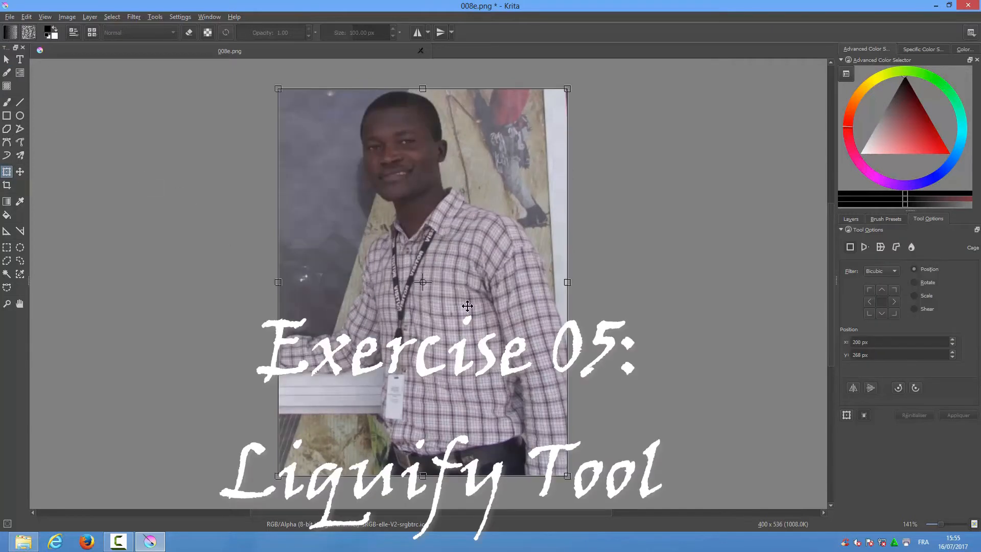
Step: Liquify the face around the nose and mouth with a Build Up brush of size 31.39, and leave the transform
click(912, 247)
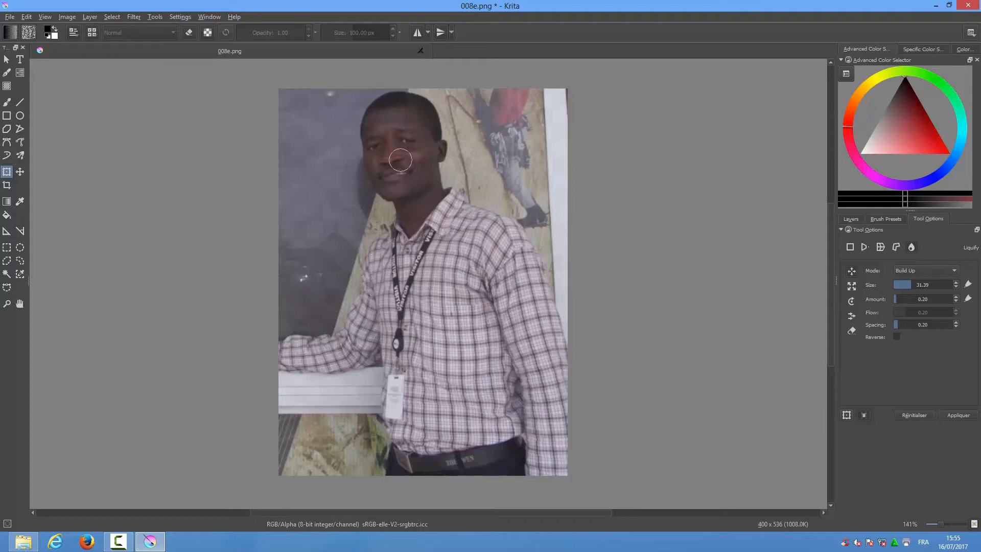
mouse_move(401, 159)
mouse_down()
mouse_move(400, 181)
mouse_move(414, 175)
mouse_up()
click(6, 62)
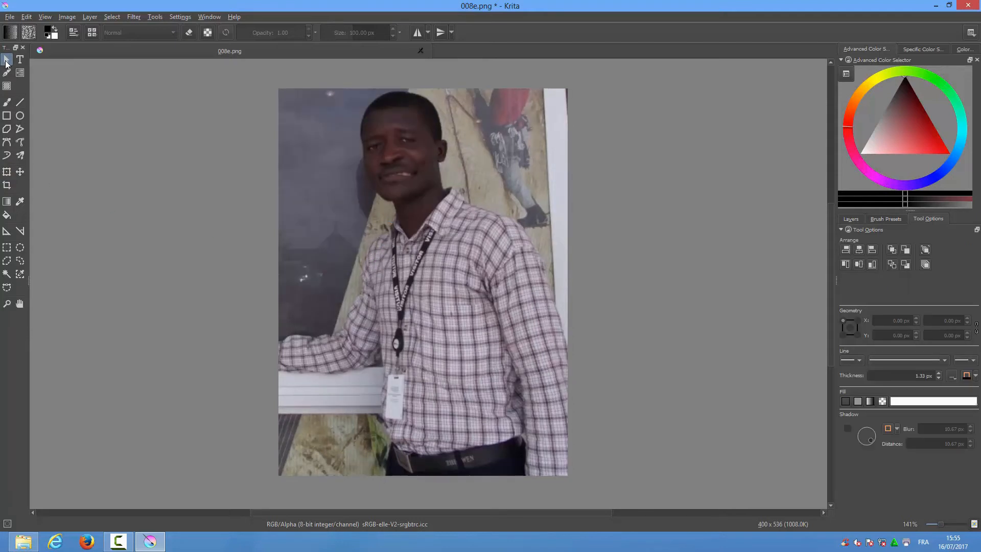
Step: Save the image as a new PNG file named 09, keeping the offered PNG export options
click(9, 16)
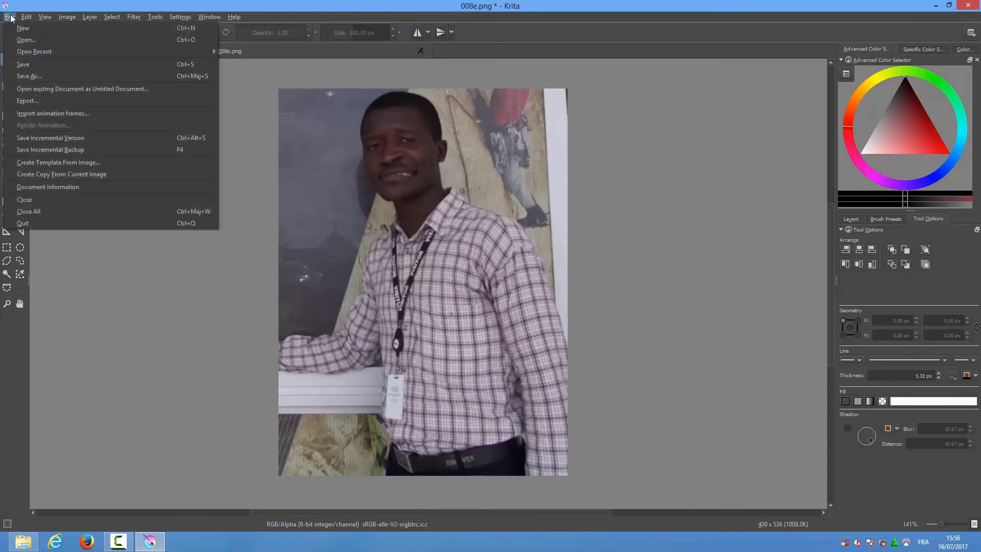
click(29, 76)
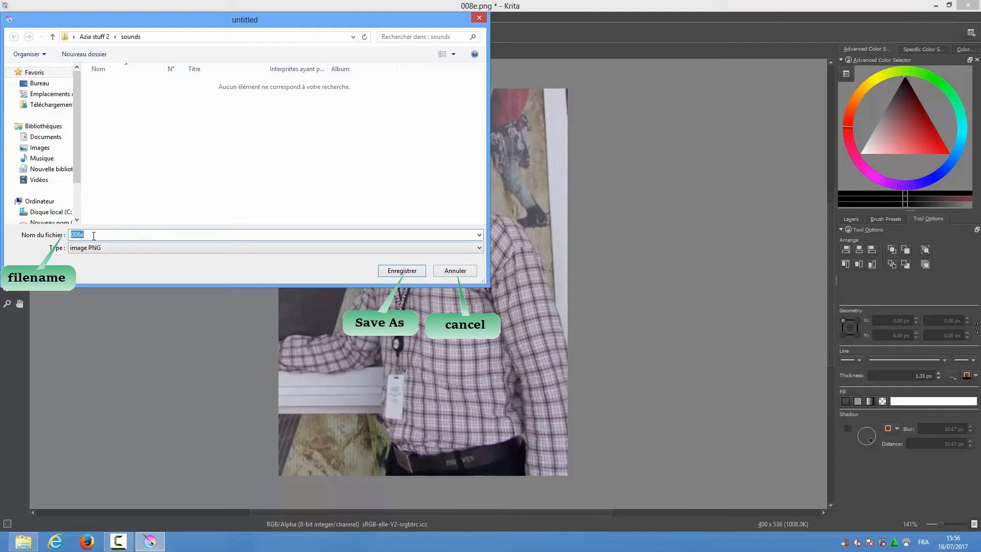
text(09)
click(401, 273)
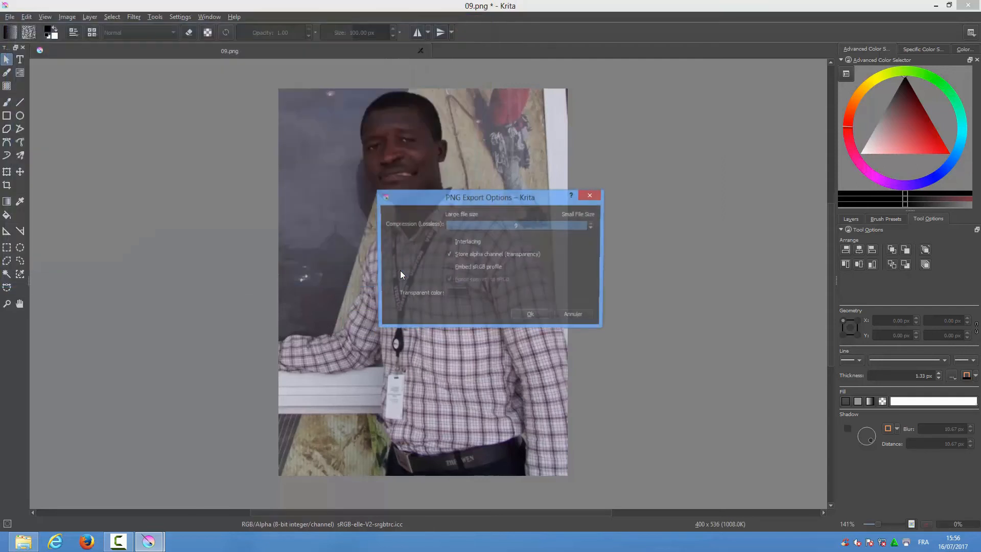
click(517, 314)
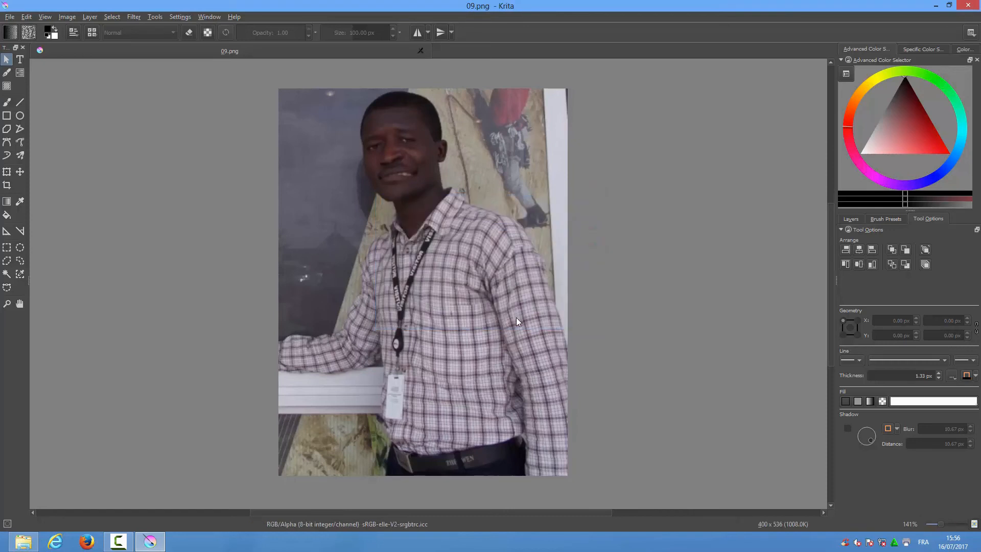
Step: Review the Transform tool's Free, Perspective and Warp mode options on the photo
click(8, 176)
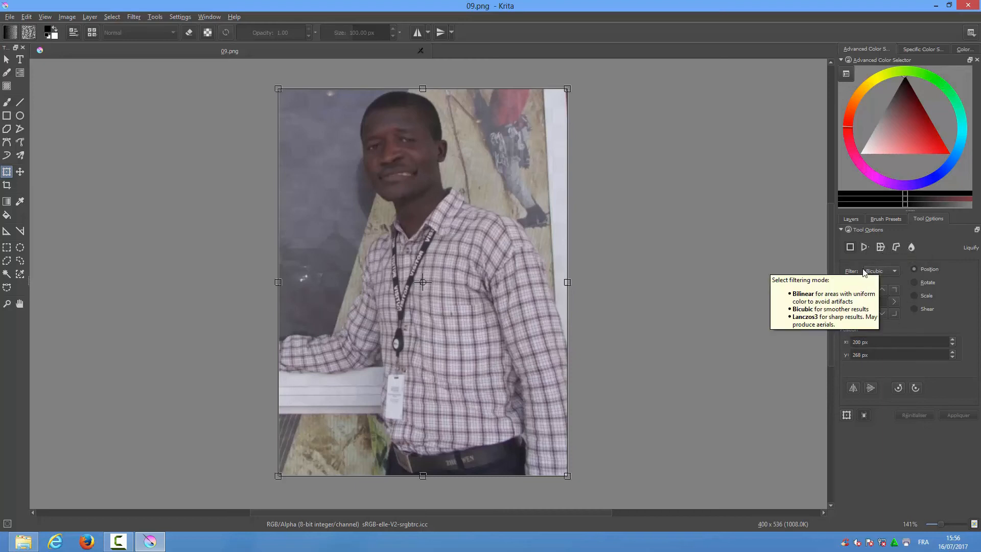
click(865, 248)
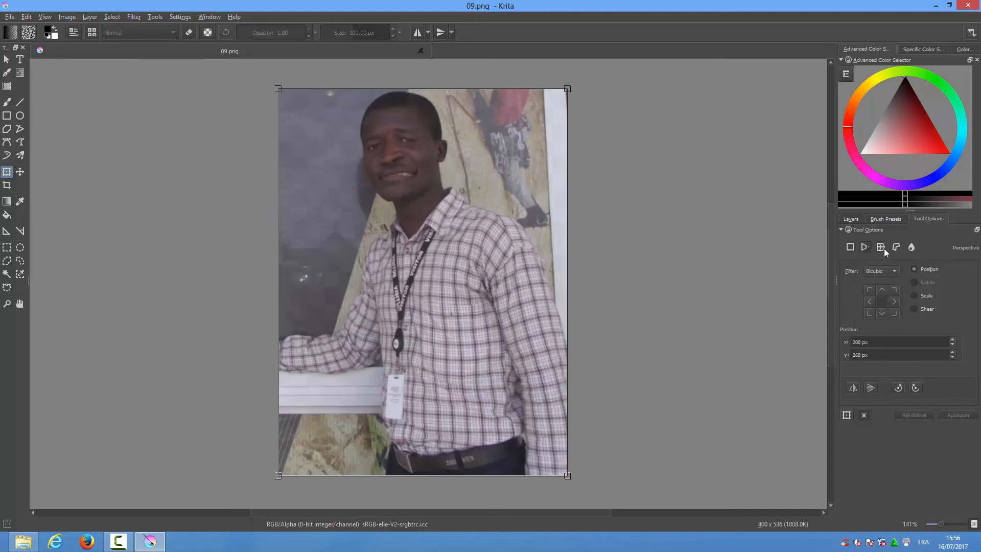
click(883, 249)
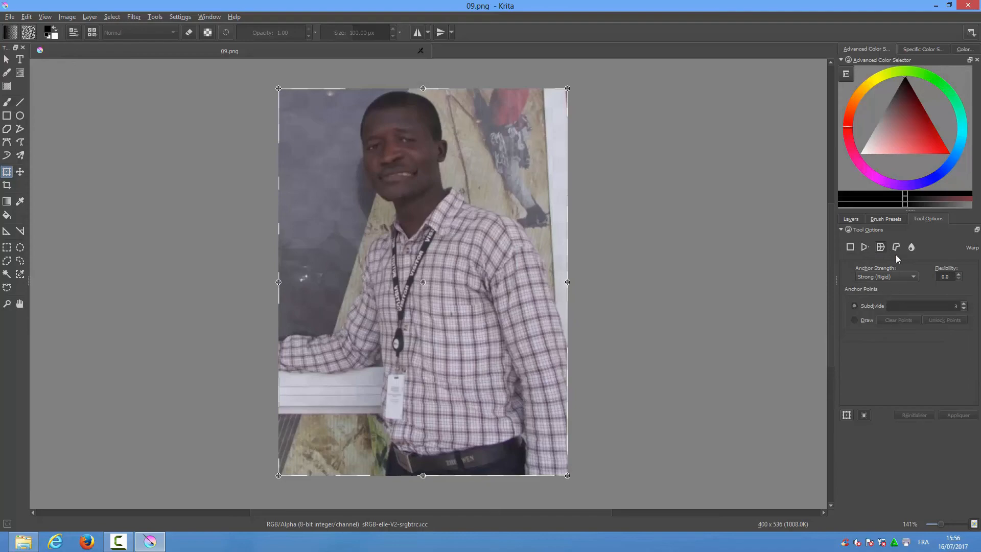